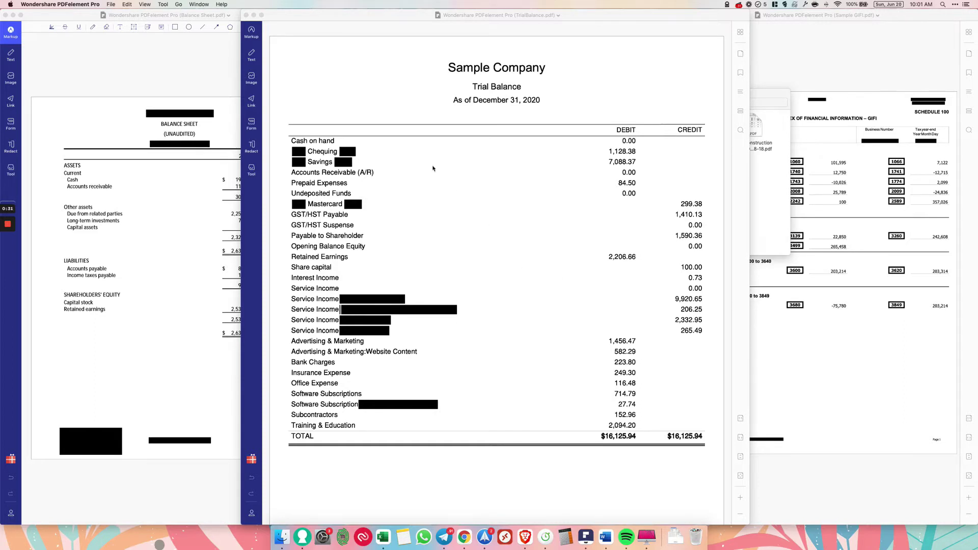
# Close TrialBalance.pdf and bring the filled Sample GIFI schedule to the front.
pyautogui.click(247, 15)
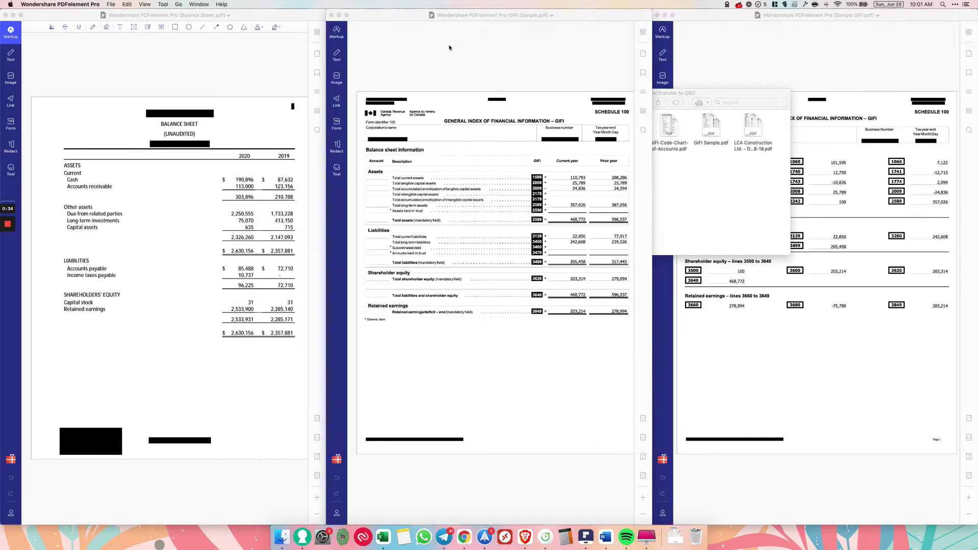
pyautogui.click(862, 267)
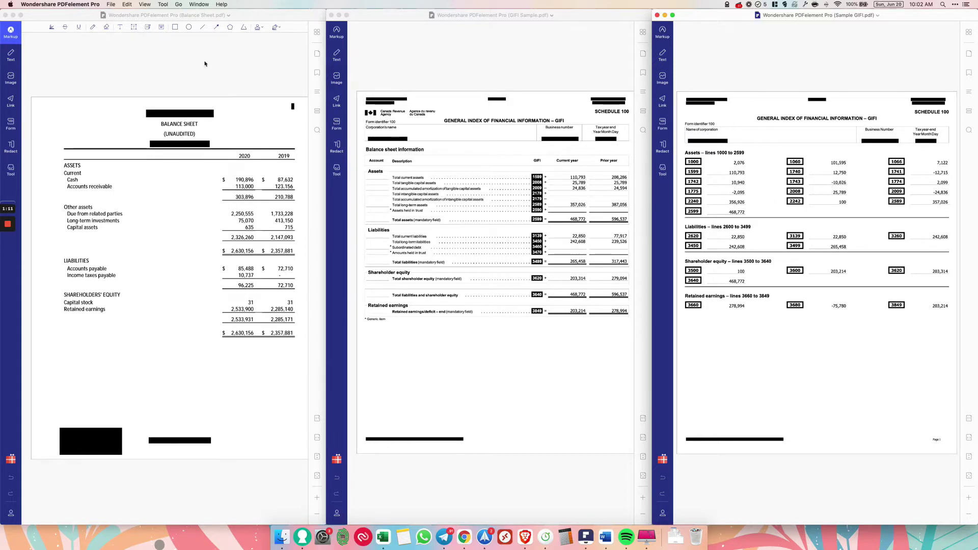
# Move the balance sheet PDF right and show Excel's Book1 balance sheet beside it.
pyautogui.moveTo(258, 15); pyautogui.dragTo(751, 19)
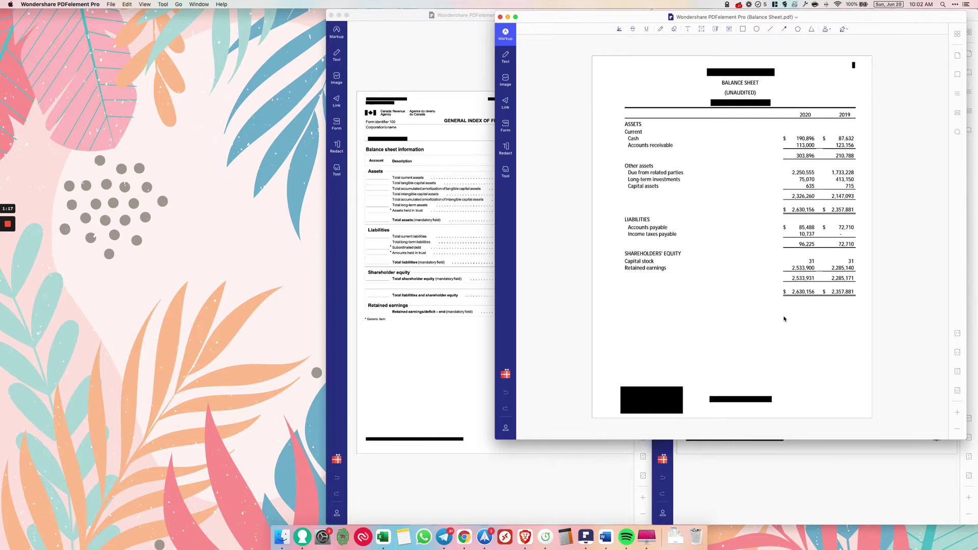
pyautogui.rightClick(382, 533)
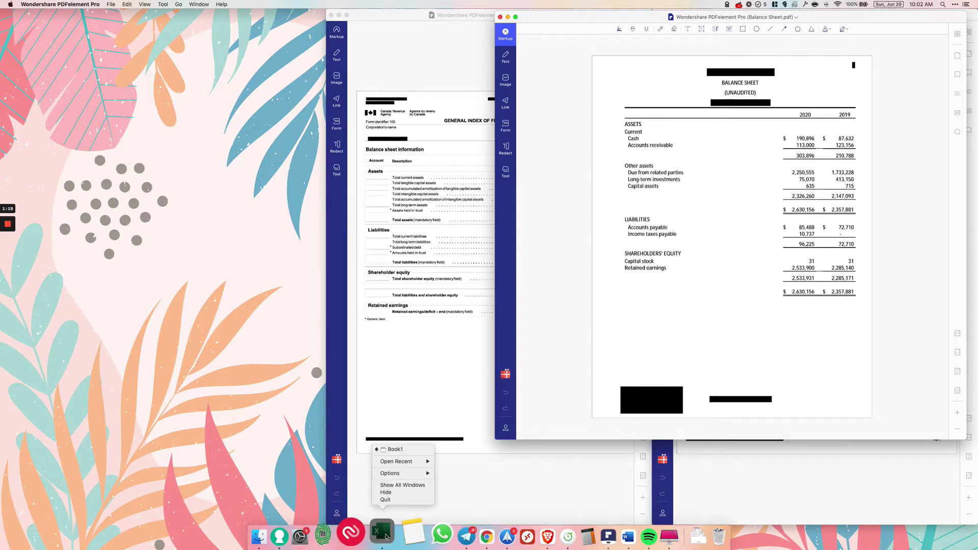
pyautogui.click(405, 450)
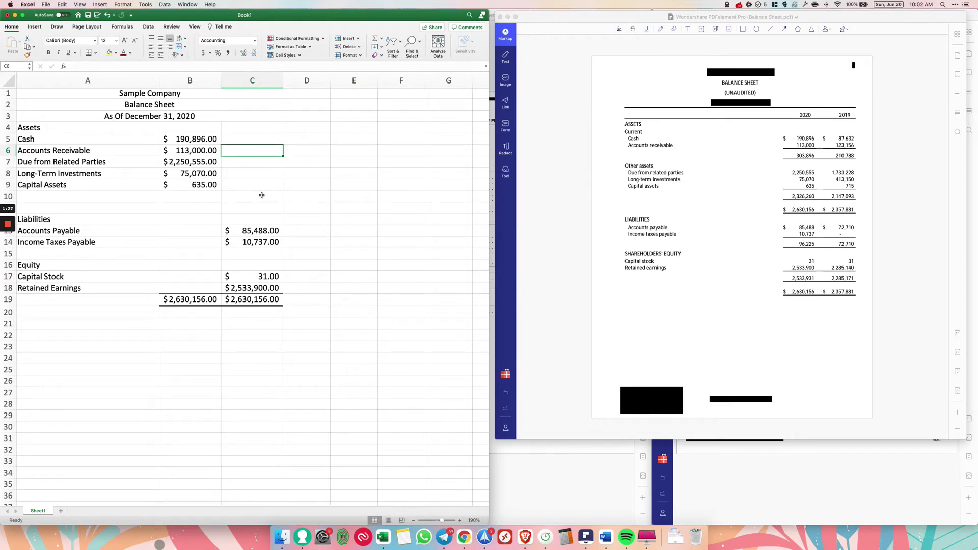
pyautogui.moveTo(190, 138); pyautogui.dragTo(185, 177)
pyautogui.click(323, 172)
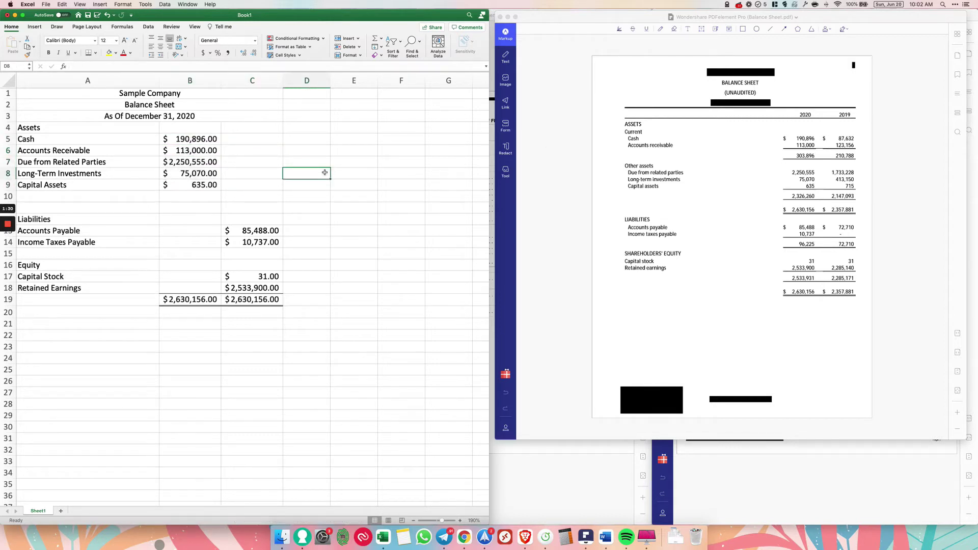
pyautogui.click(275, 287)
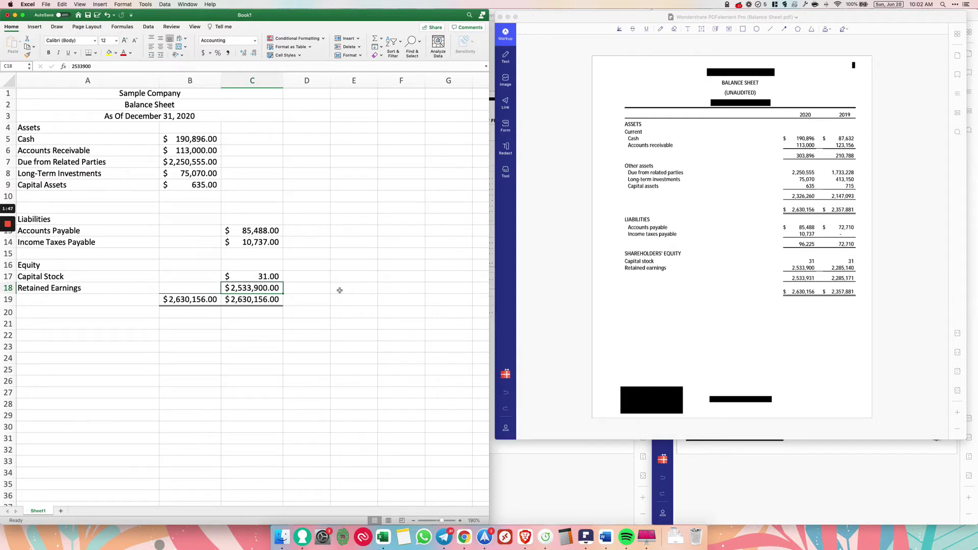
pyautogui.press('super+c')
pyautogui.click(196, 287)
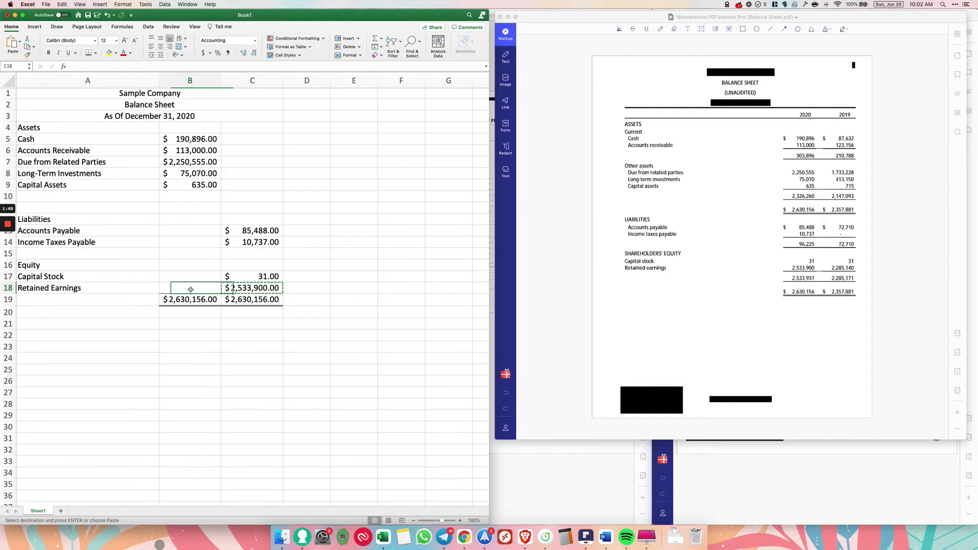
pyautogui.press('super+v')
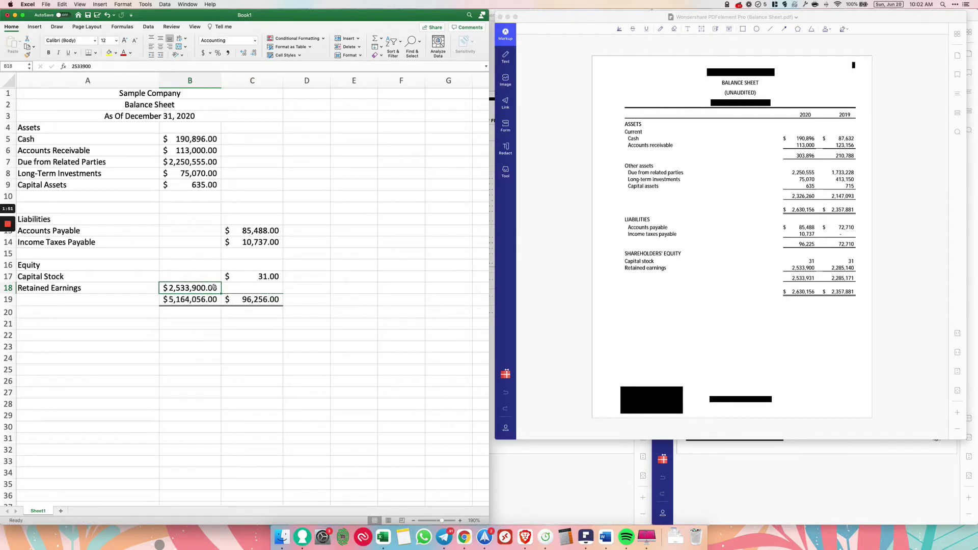
pyautogui.press('super+x')
pyautogui.click(280, 286)
pyautogui.press('super+v')
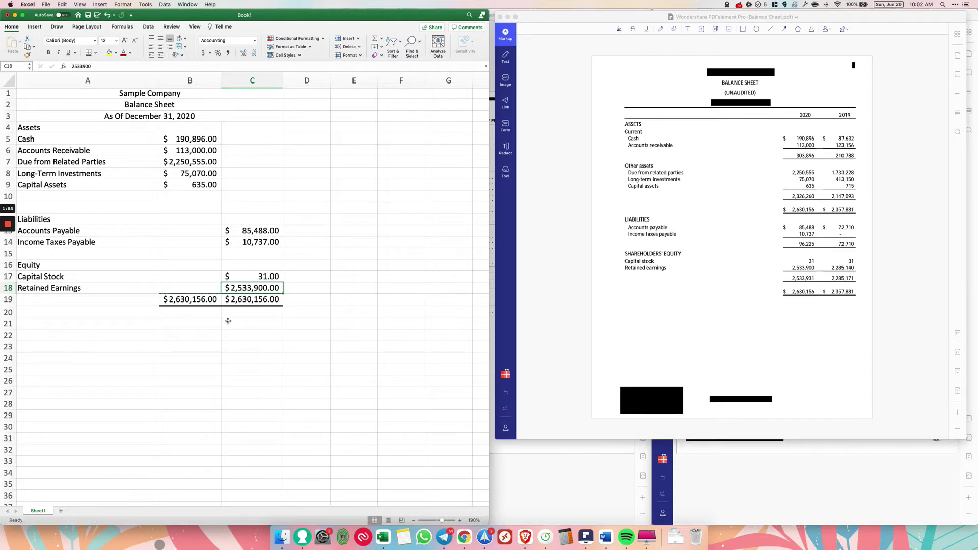
pyautogui.click(271, 299)
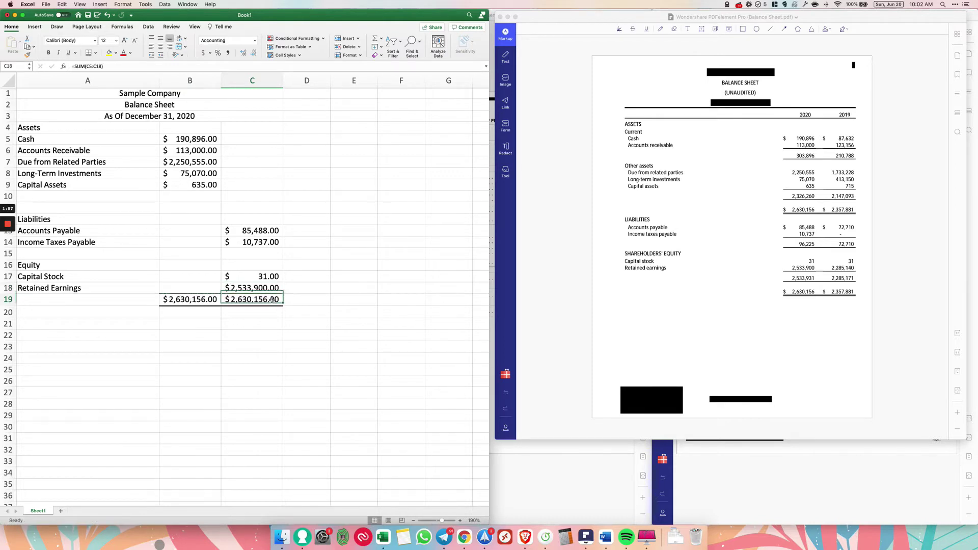
pyautogui.moveTo(271, 299); pyautogui.dragTo(190, 299)
pyautogui.click(350, 297)
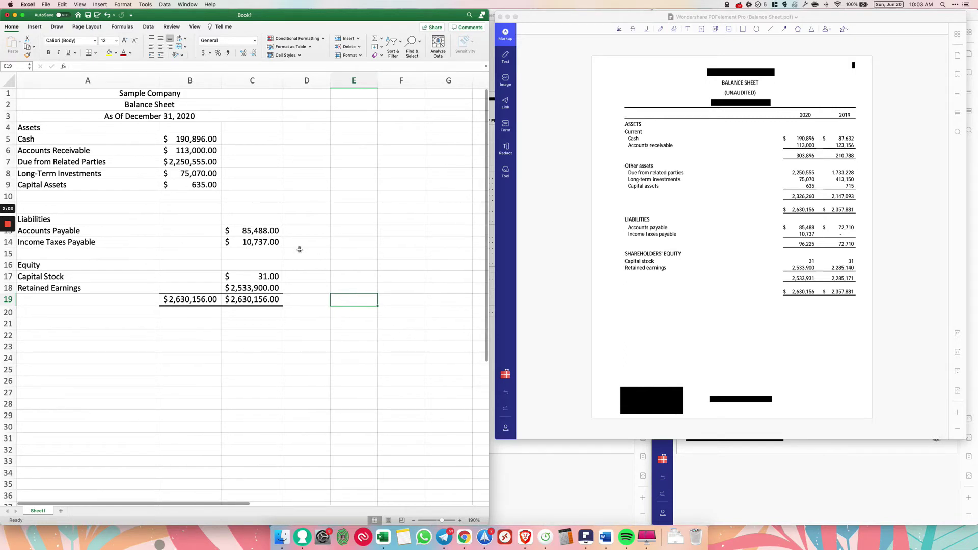
pyautogui.click(47, 128)
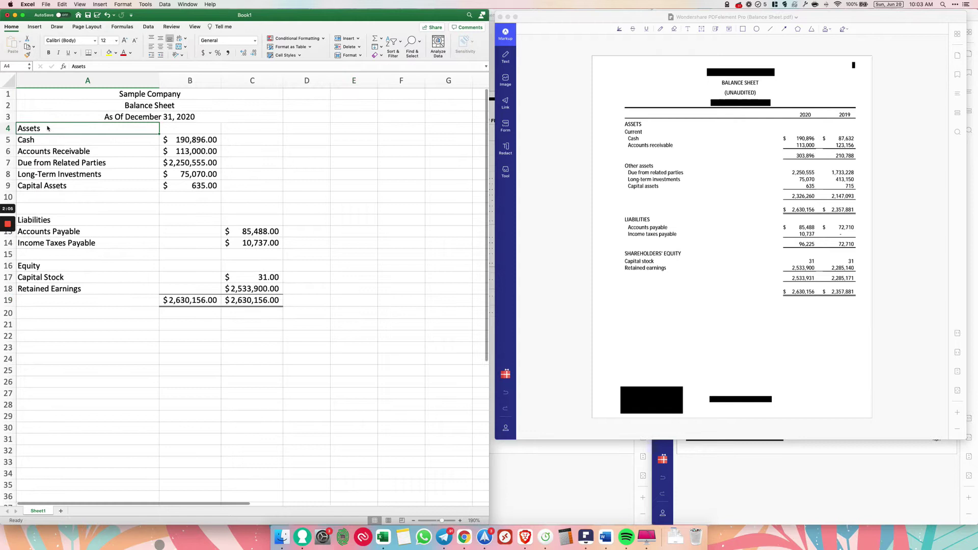
pyautogui.moveTo(46, 140); pyautogui.dragTo(255, 300)
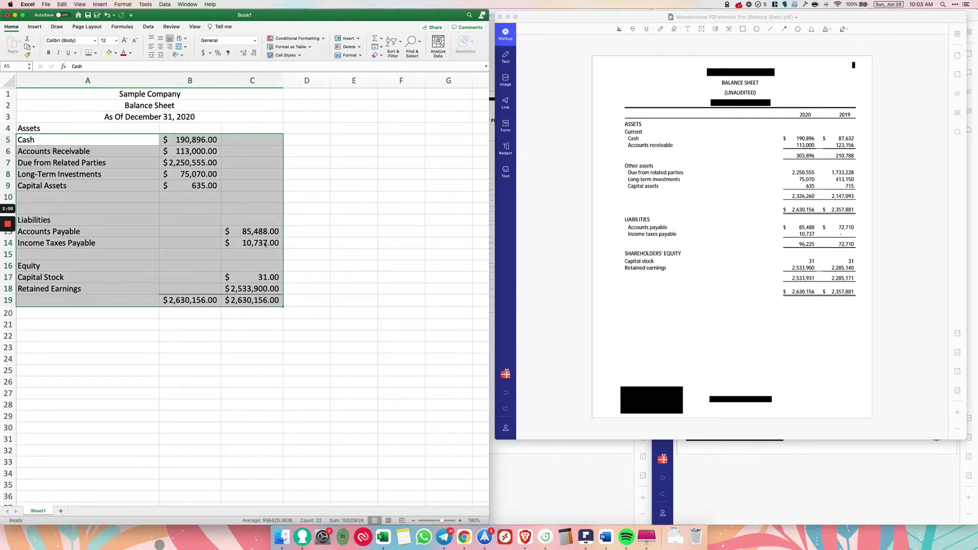
pyautogui.click(254, 162)
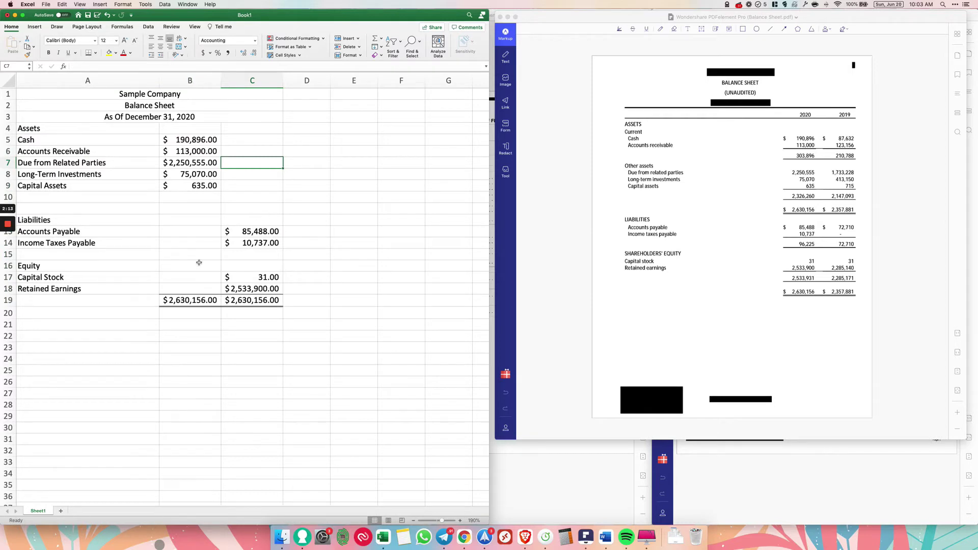
# Close the Balance Sheet.pdf and GIFI Sample.pdf windows, leaving the filled GIFI schedule.
pyautogui.click(855, 488)
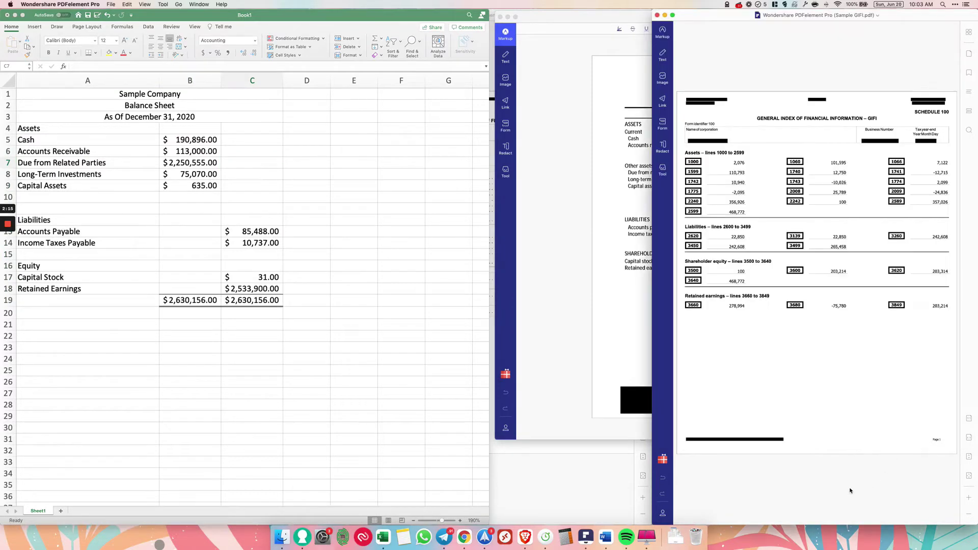
pyautogui.click(501, 17)
pyautogui.click(501, 17)
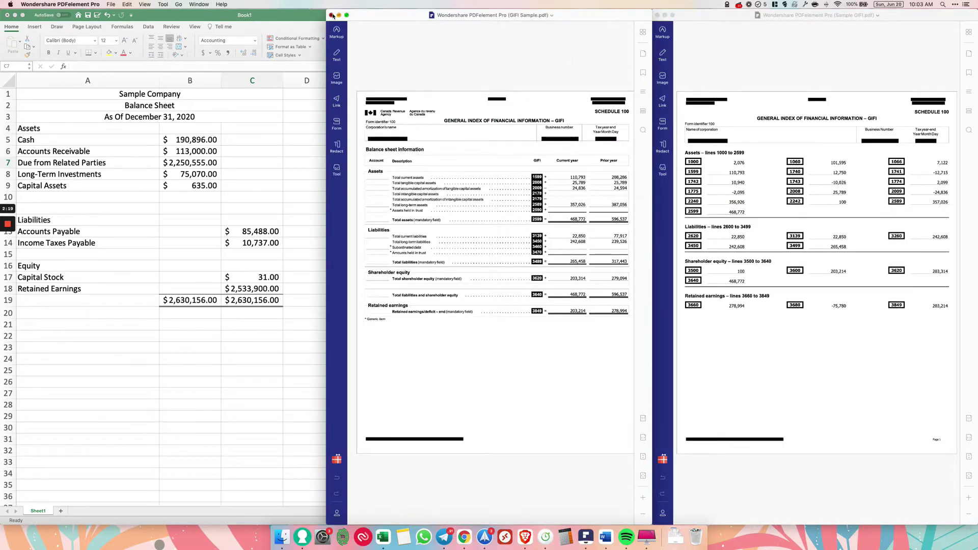
pyautogui.click(331, 14)
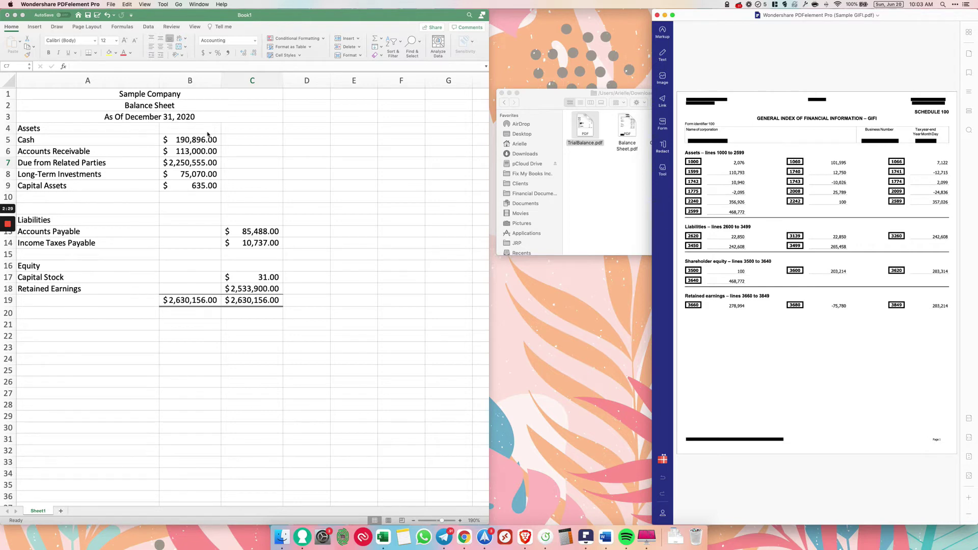
# Enter GIFI codes 1000, 1060 and 1066 under Assets in A6:A8.
pyautogui.hscroll(1, 217, 141)
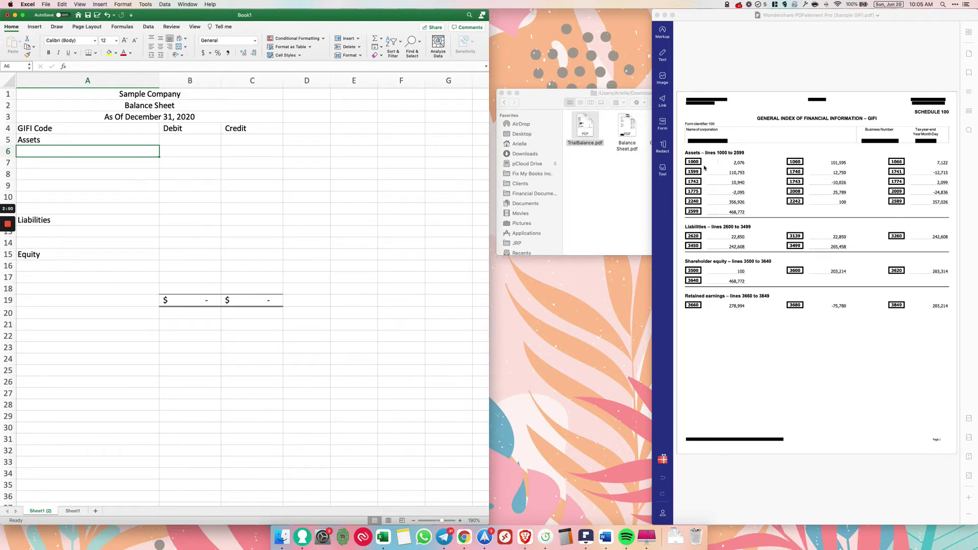
pyautogui.write('1000')
pyautogui.press('Return')
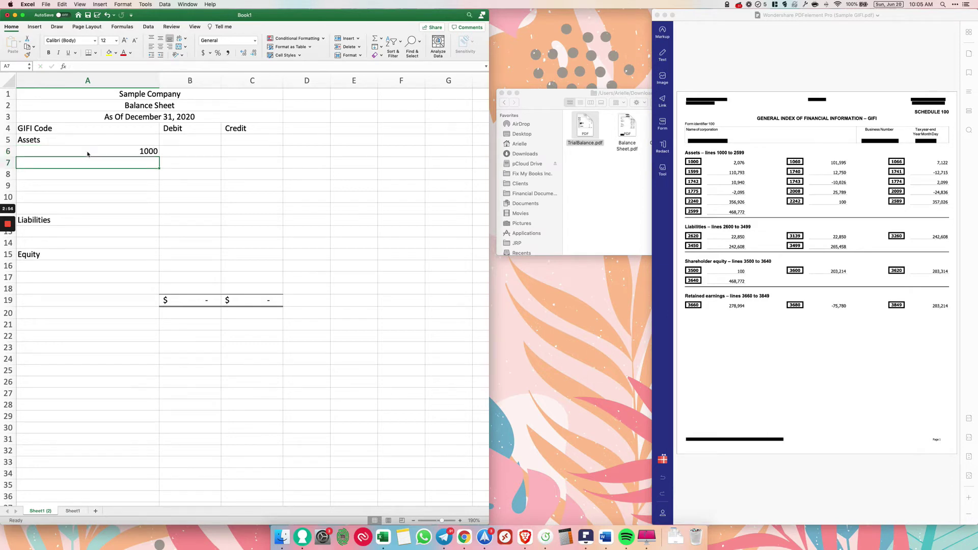
pyautogui.write('1060')
pyautogui.press('Return')
pyautogui.write('106')
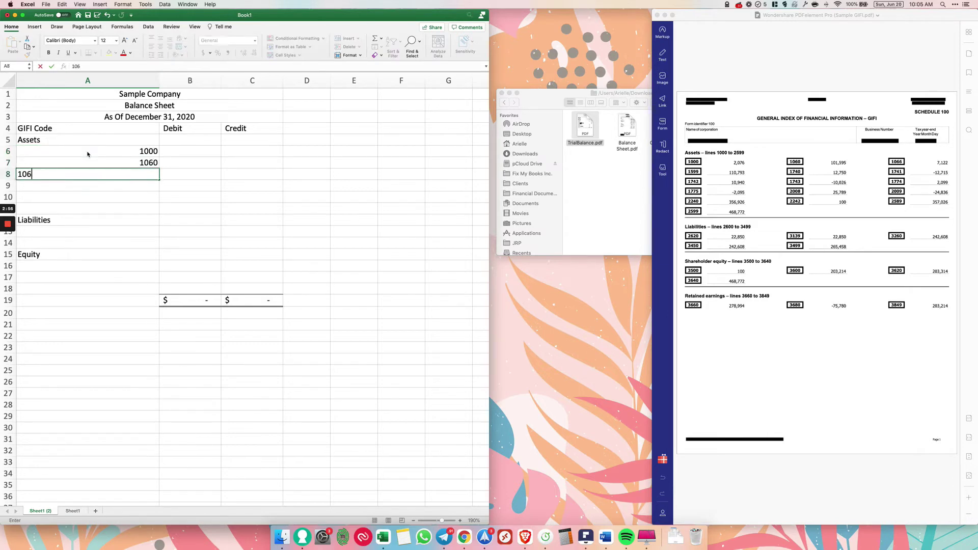
pyautogui.write('6')
pyautogui.press('Return')
pyautogui.moveTo(153, 148); pyautogui.dragTo(151, 181)
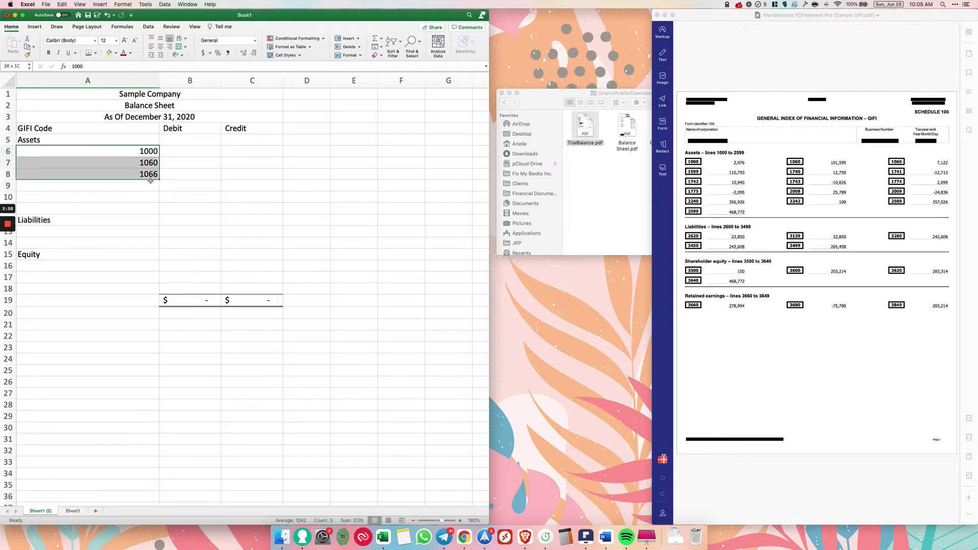
pyautogui.click(230, 164)
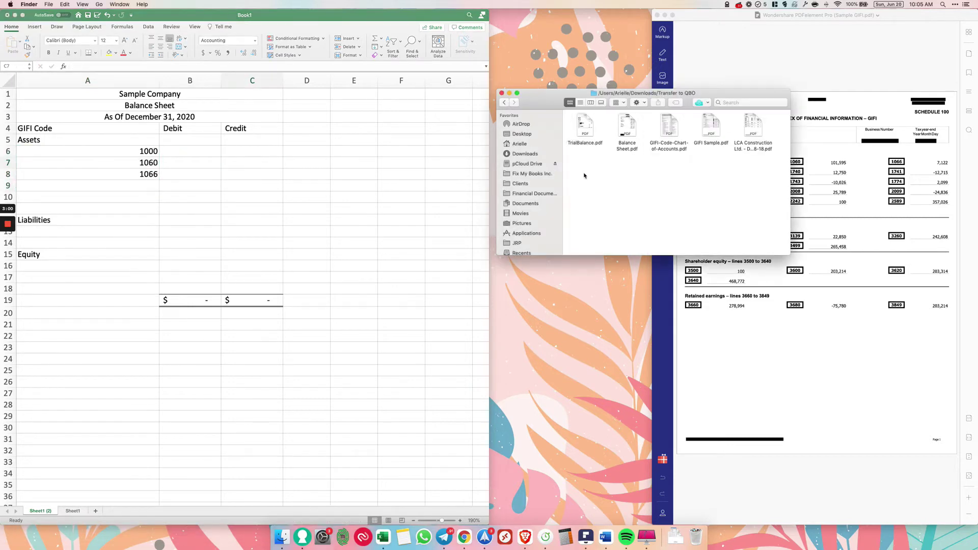
# Open GIFI-Code-Chart-of-Accounts.pdf beside the spreadsheet and zoom in on the page.
pyautogui.doubleClick(668, 131)
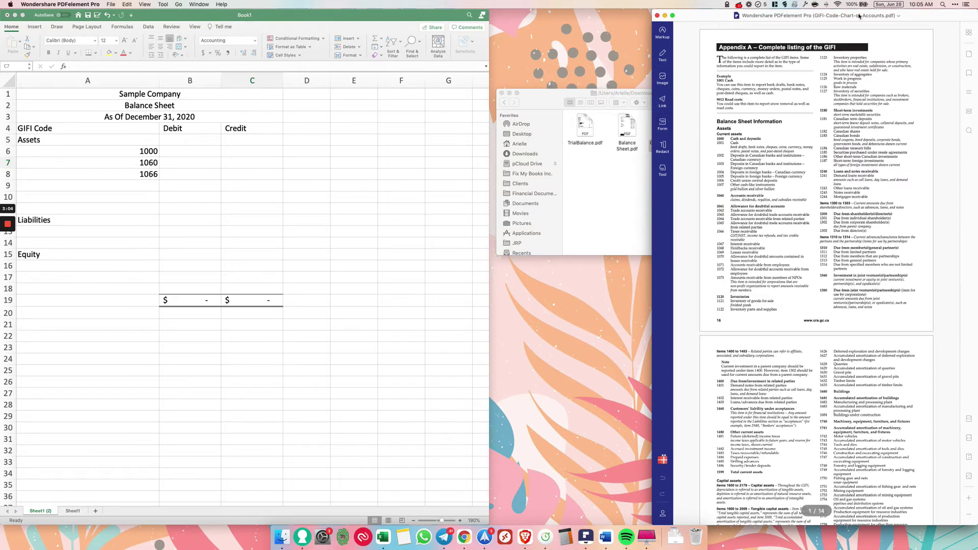
pyautogui.moveTo(859, 17); pyautogui.dragTo(508, 15)
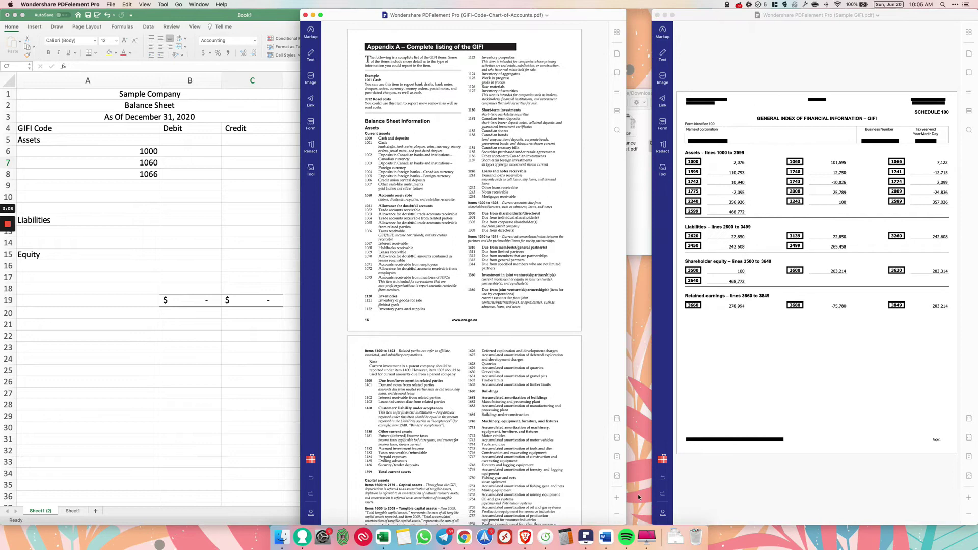
pyautogui.click(616, 498)
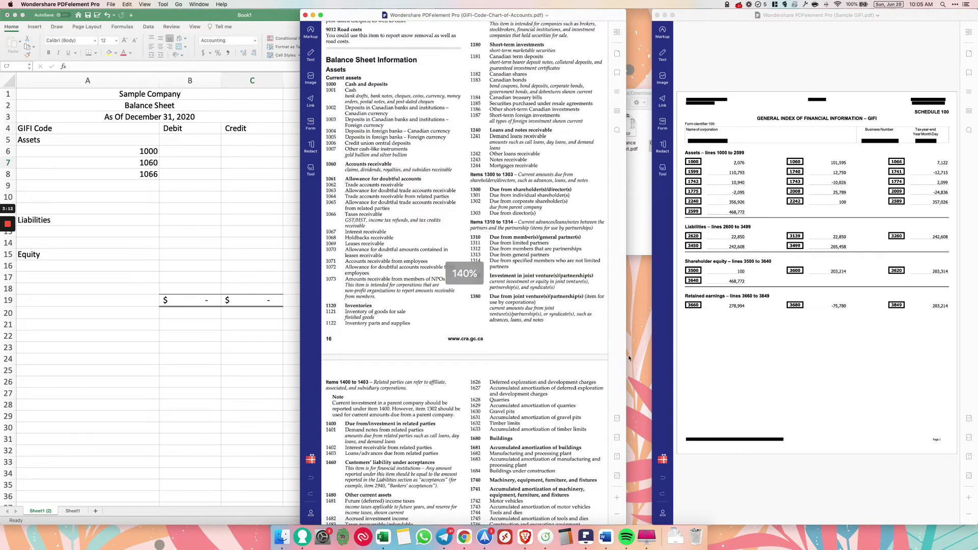
pyautogui.moveTo(627, 356); pyautogui.dragTo(665, 356)
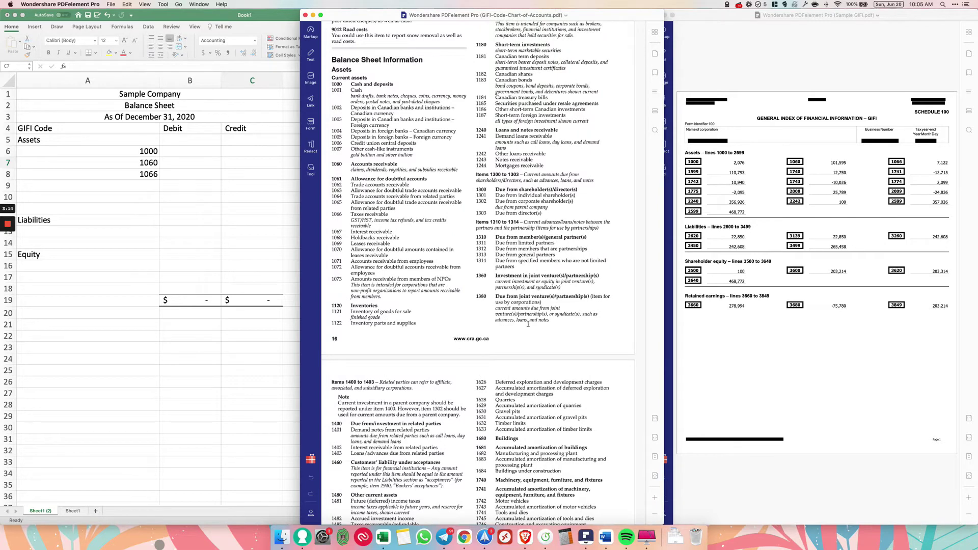
# Search the chart for code 1000 (Cash and deposits), then return to Excel's cell A6.
pyautogui.press('super+f')
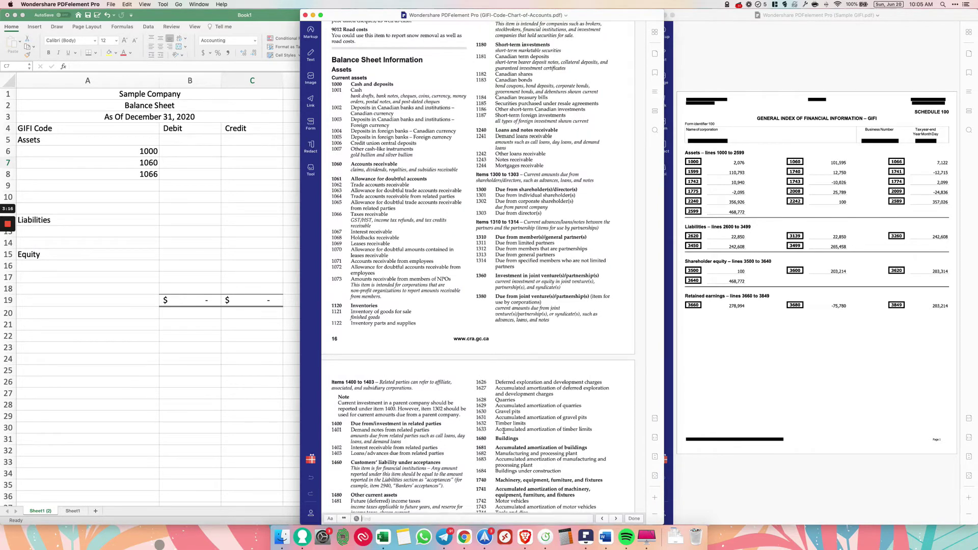
pyautogui.write('1000')
pyautogui.click(102, 151)
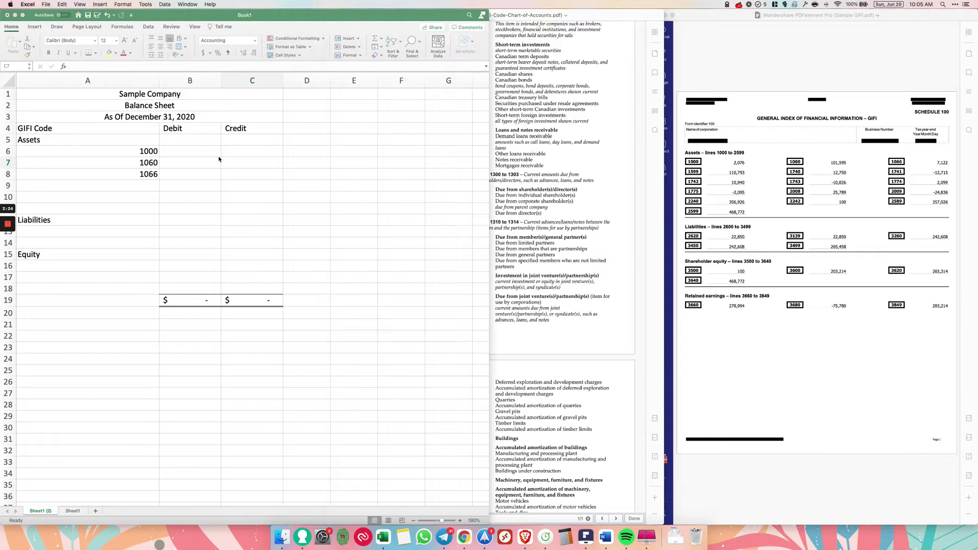
pyautogui.click(102, 148)
# Replace code 1000 with Cash and enter its 2,076.00 debit.
pyautogui.write('Cash')
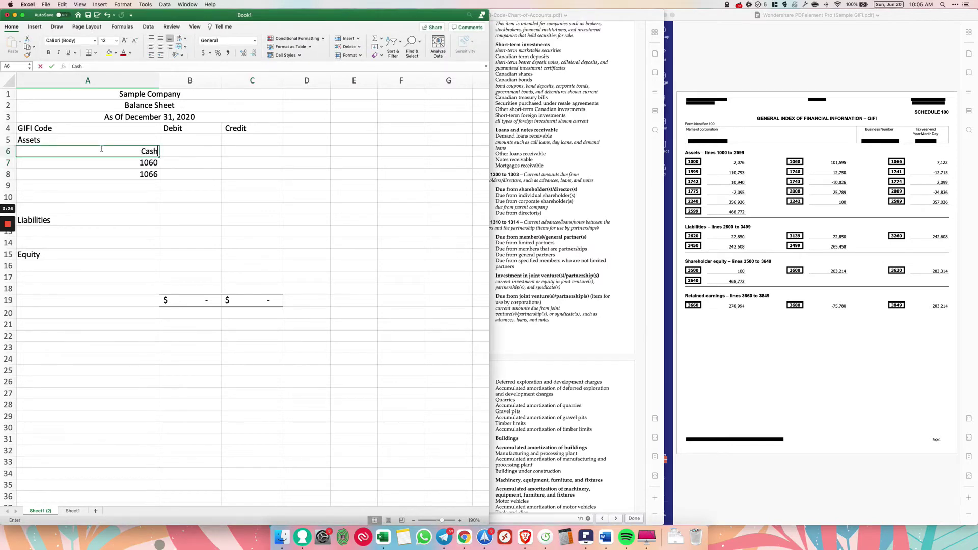
pyautogui.press('Tab')
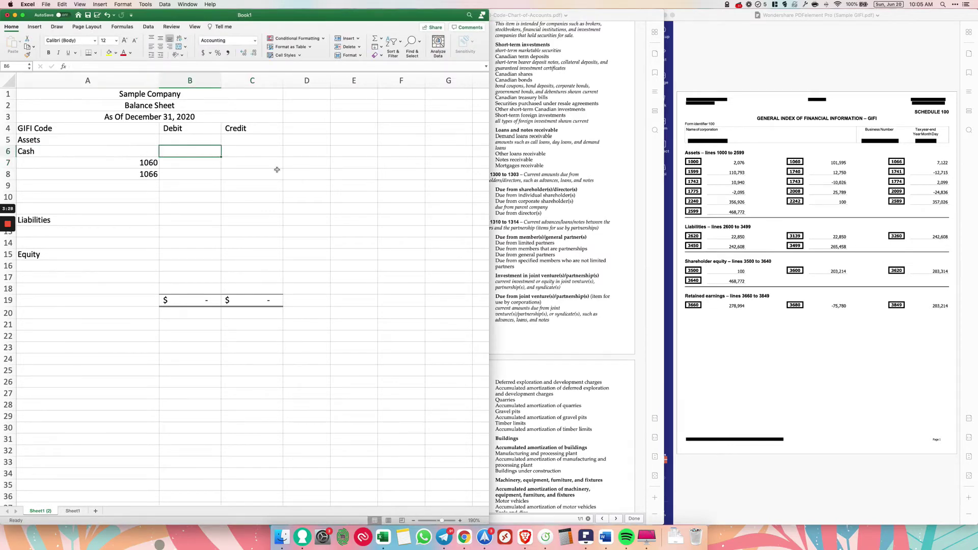
pyautogui.write('2076')
pyautogui.press('Return')
# Look up code 1060 in the chart, then enter Accounts Receivable with a 101,595.00 debit.
pyautogui.click(587, 135)
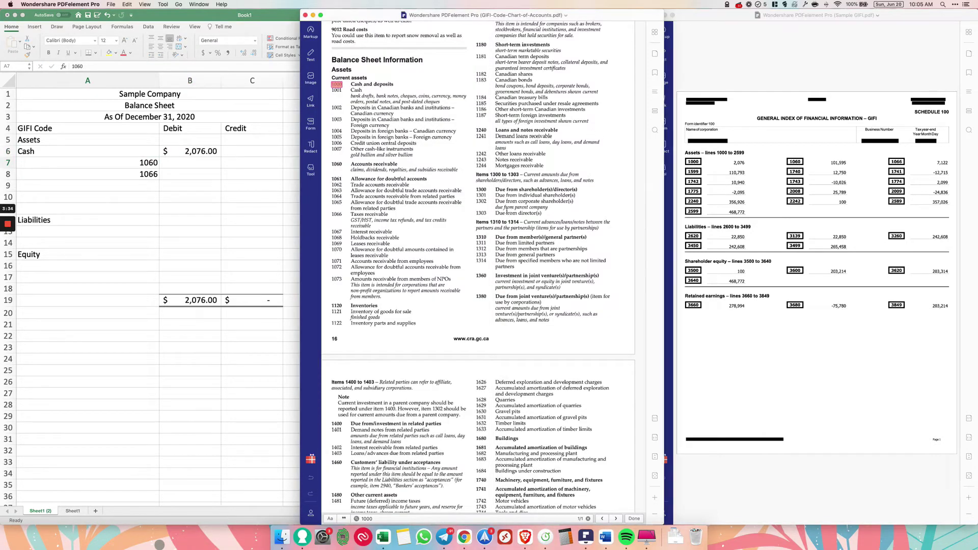
pyautogui.doubleClick(367, 519)
pyautogui.write('1060')
pyautogui.click(94, 161)
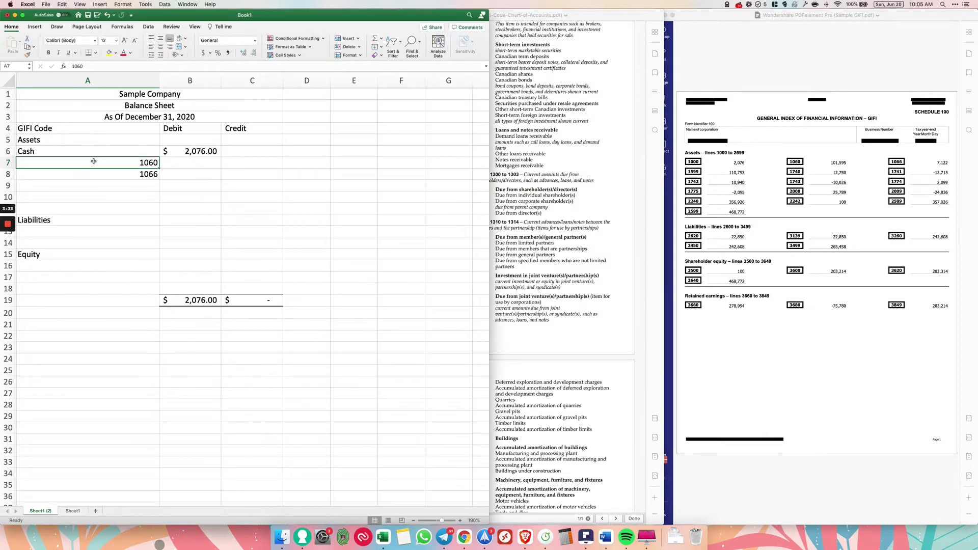
pyautogui.write('Accounts Receivable')
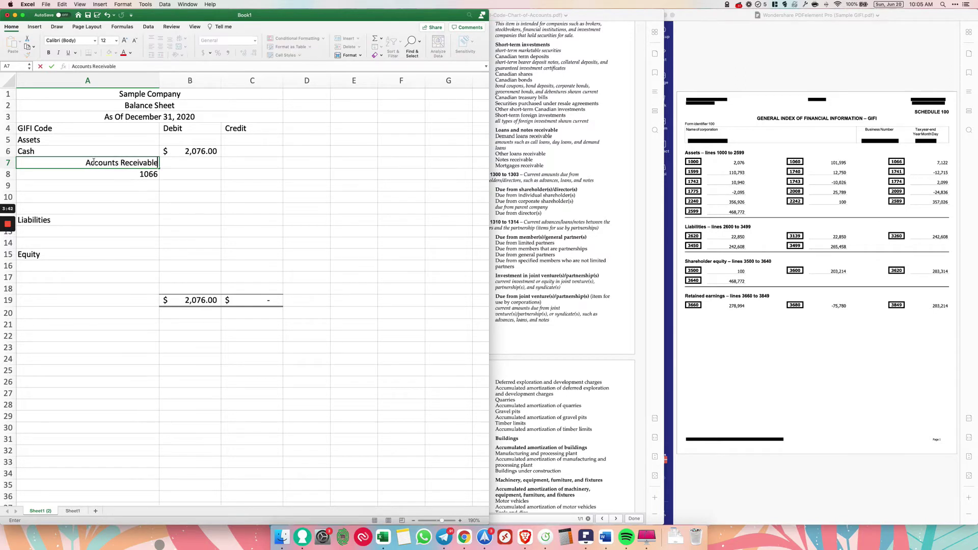
pyautogui.press('Tab')
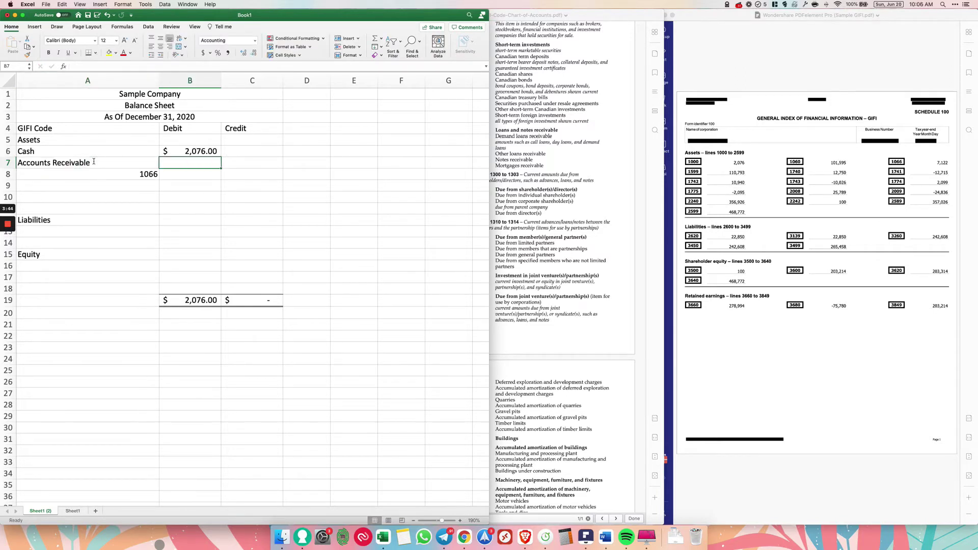
pyautogui.write('101595')
pyautogui.press('Return')
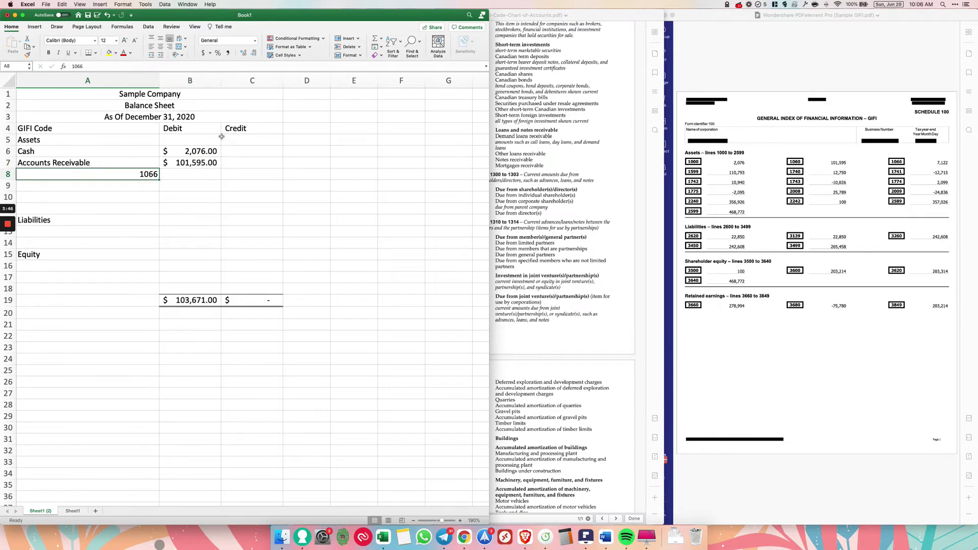
# Look up code 1066, then enter Taxes Receivable with a 7,122.00 debit.
pyautogui.press('super+Tab')
pyautogui.write('10')
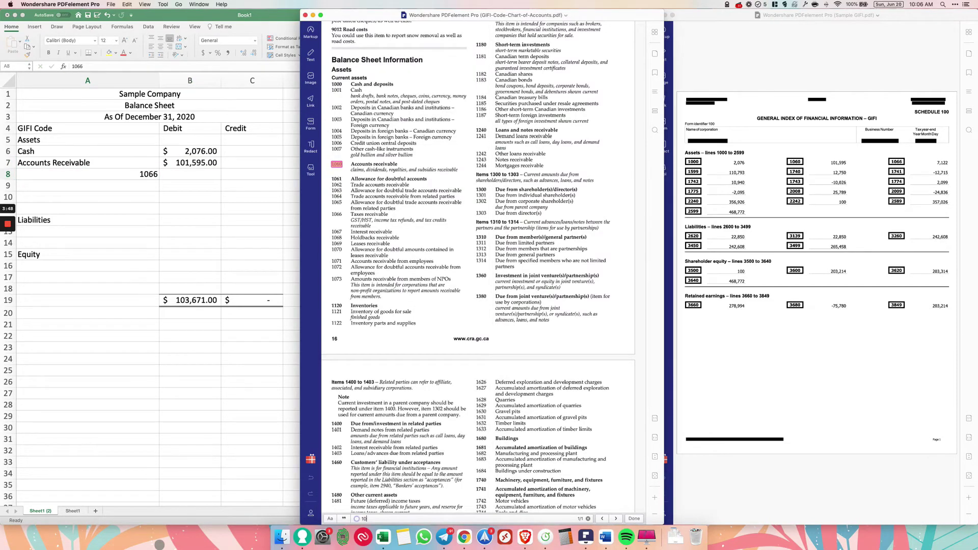
pyautogui.write('66')
pyautogui.click(131, 178)
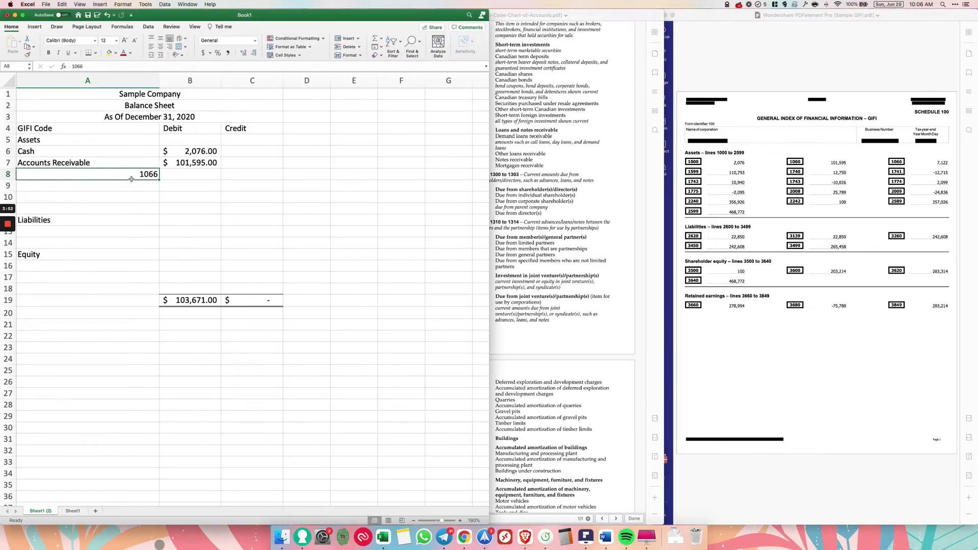
pyautogui.write('Taxes Receiba')
pyautogui.press('BackSpace')
pyautogui.press('BackSpace')
pyautogui.write('vable')
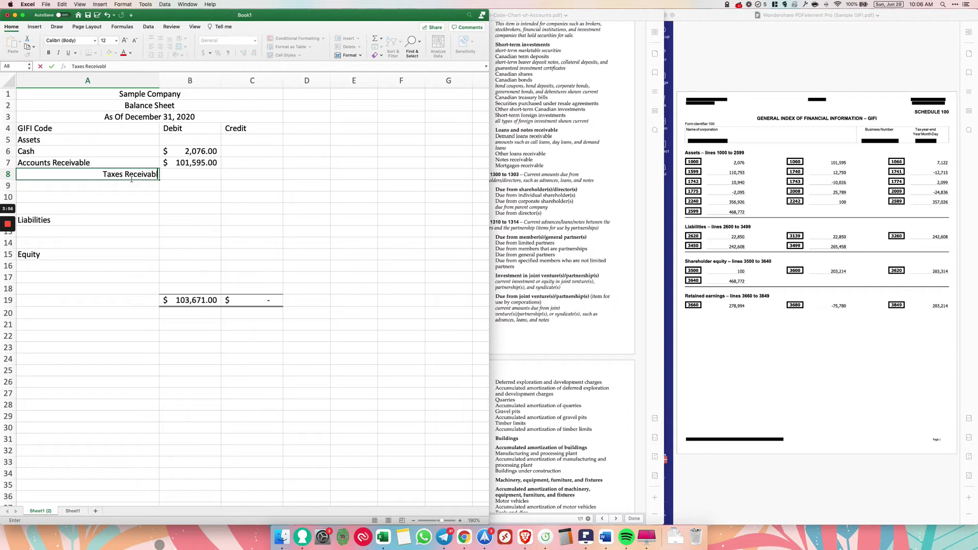
pyautogui.press('Tab')
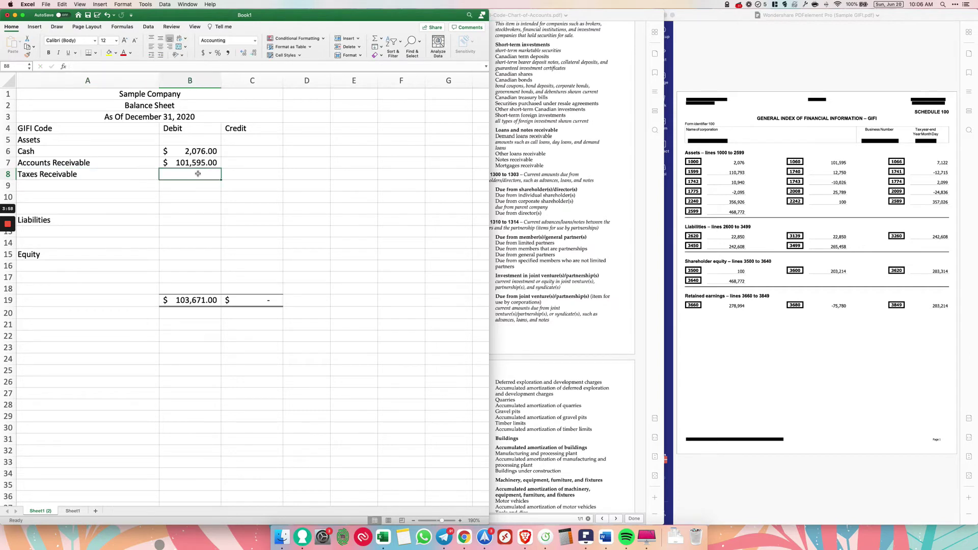
pyautogui.click(920, 144)
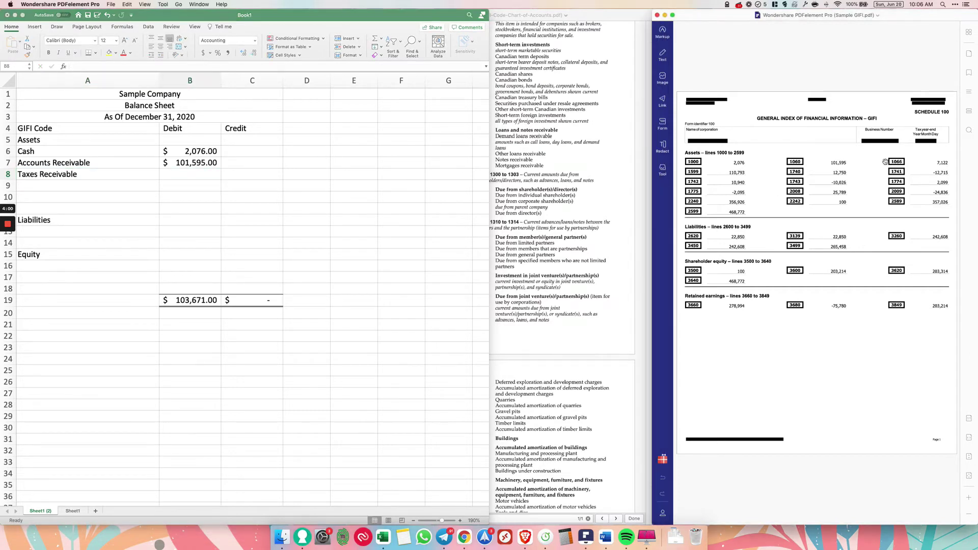
pyautogui.click(200, 174)
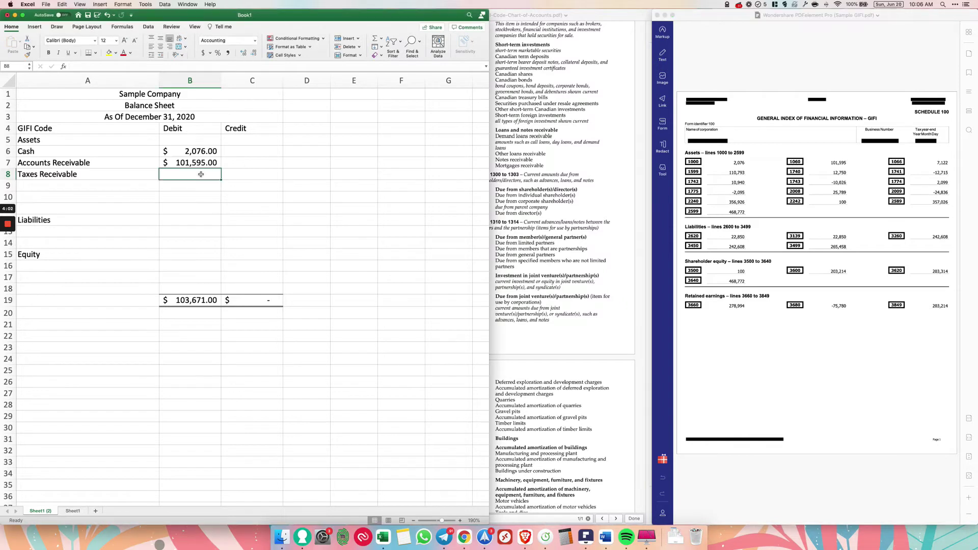
pyautogui.write('7122')
pyautogui.press('Return')
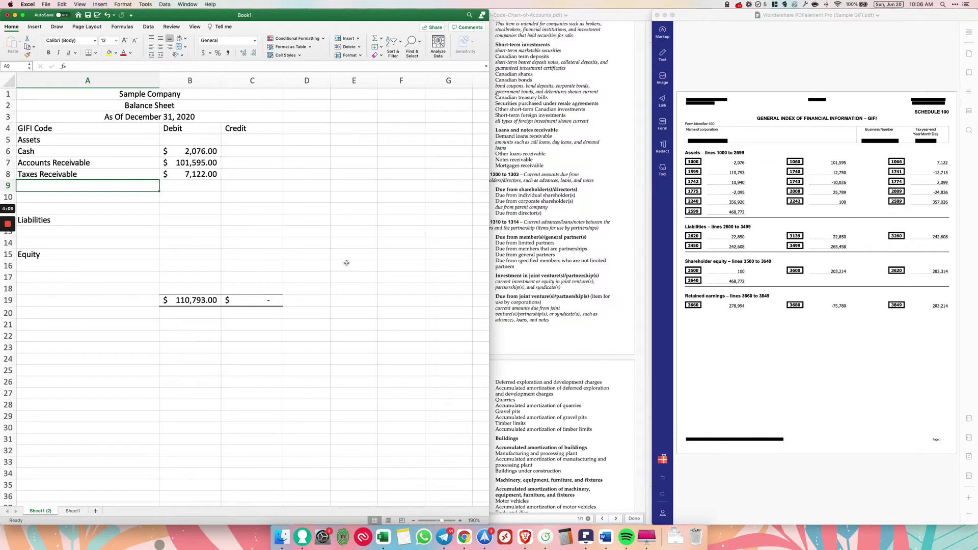
# Select the debit amounts to confirm they sum to 110,793.00.
pyautogui.moveTo(218, 151); pyautogui.dragTo(211, 193)
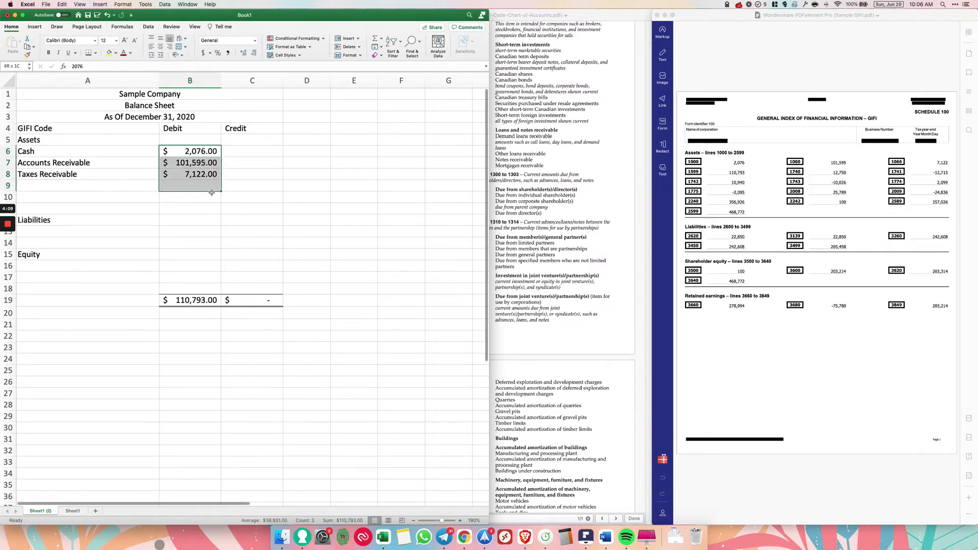
pyautogui.click(267, 235)
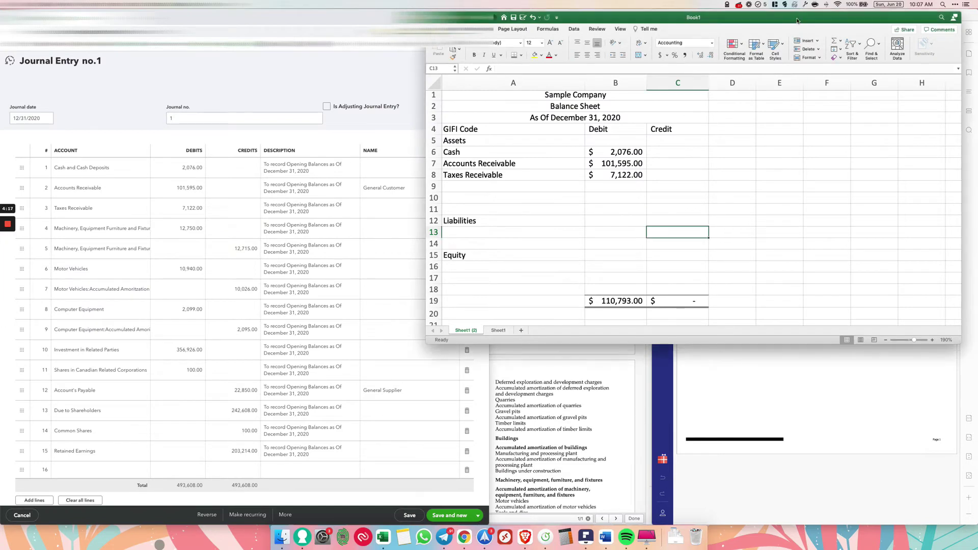
# Position Excel beside QuickBooks Journal Entry no.1 and compare the entry with the sheet.
pyautogui.moveTo(637, 17); pyautogui.dragTo(587, 15)
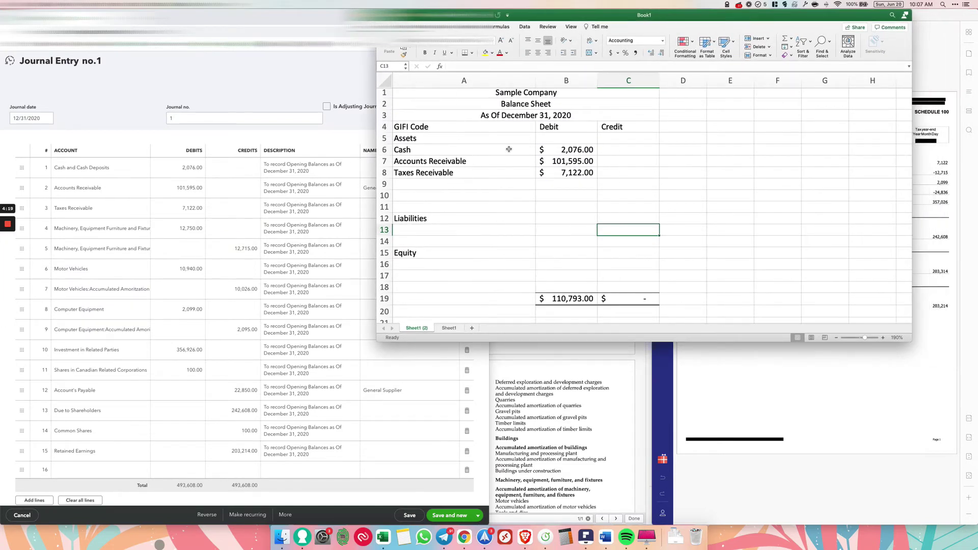
pyautogui.moveTo(679, 23)
pyautogui.mouseDown()
pyautogui.moveTo(724, 23)
pyautogui.moveTo(664, 35)
pyautogui.mouseUp()
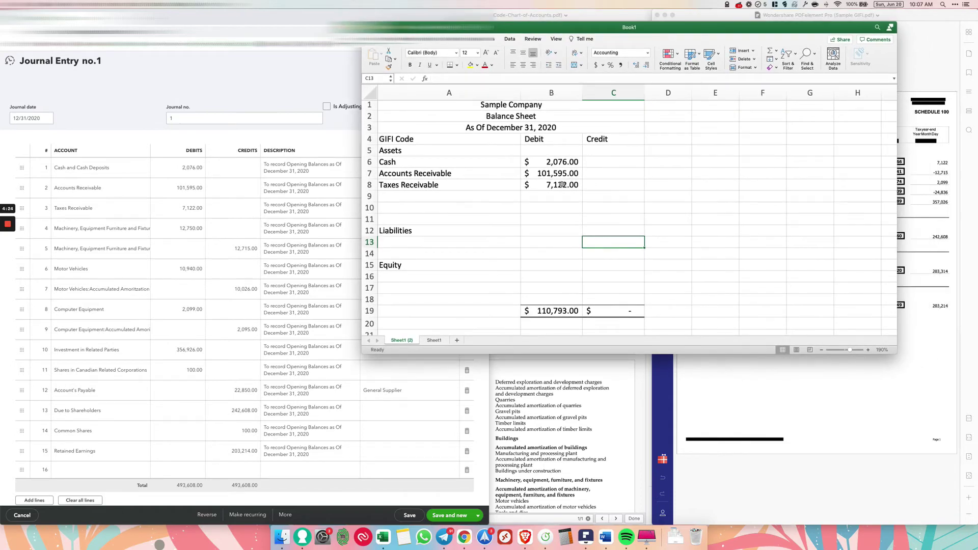
pyautogui.click(143, 226)
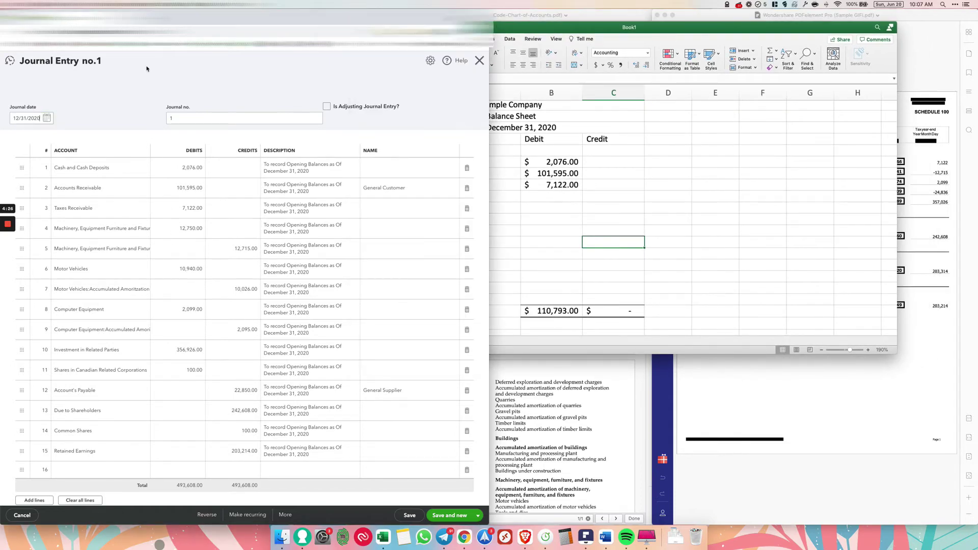
pyautogui.press('super+Tab')
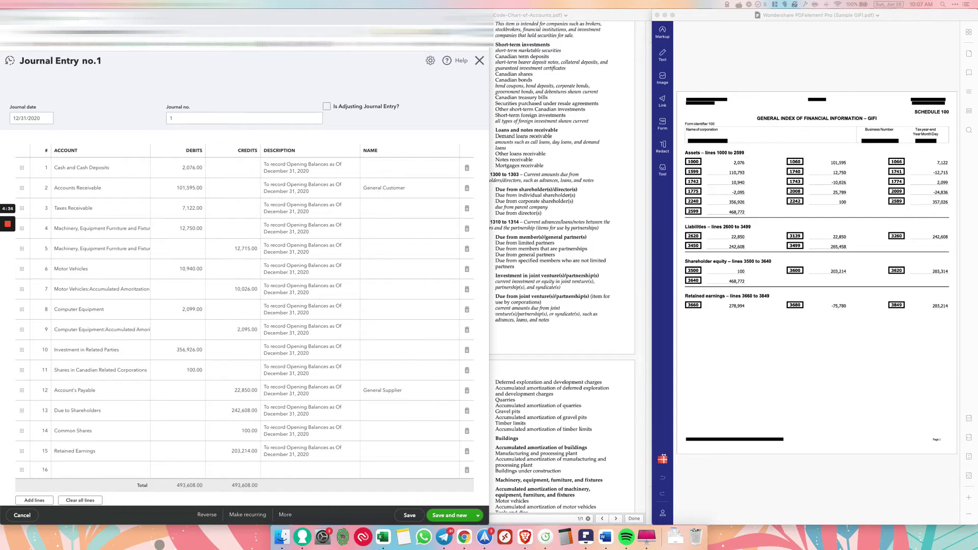
pyautogui.press('super+Tab')
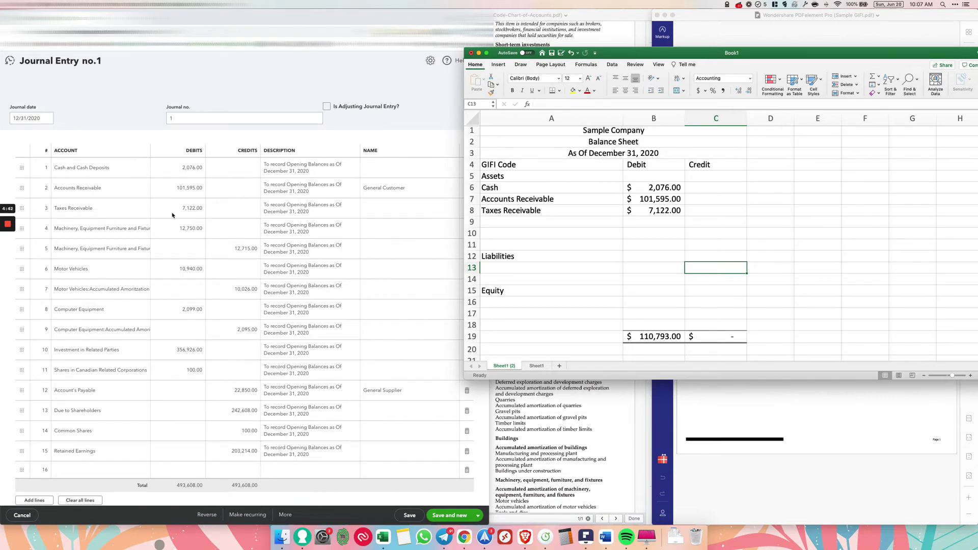
# Bring Journal Entry no.1 forward to review its lines against the GIFI schedule.
pyautogui.click(234, 193)
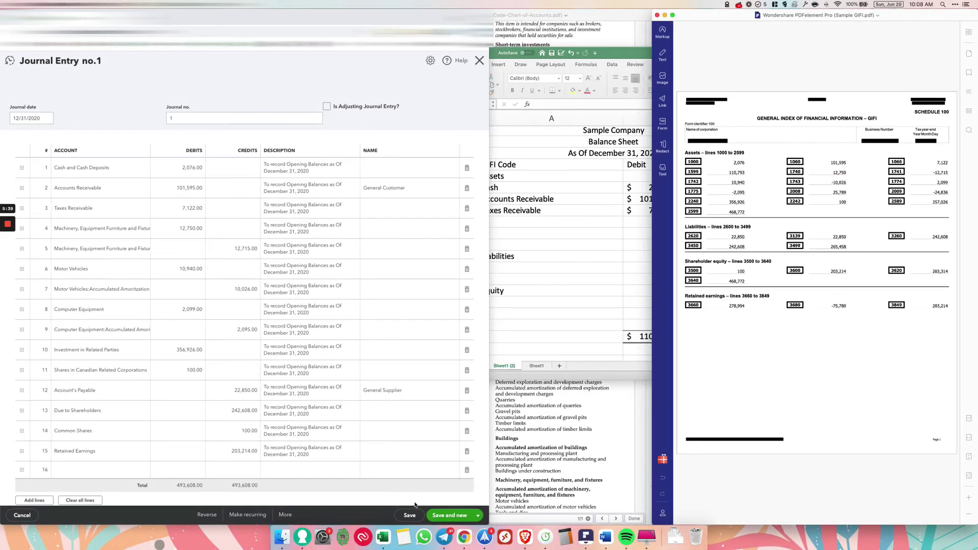
# Save the journal entry and check the Balance Sheet report totals both read $468,772.00.
pyautogui.click(406, 515)
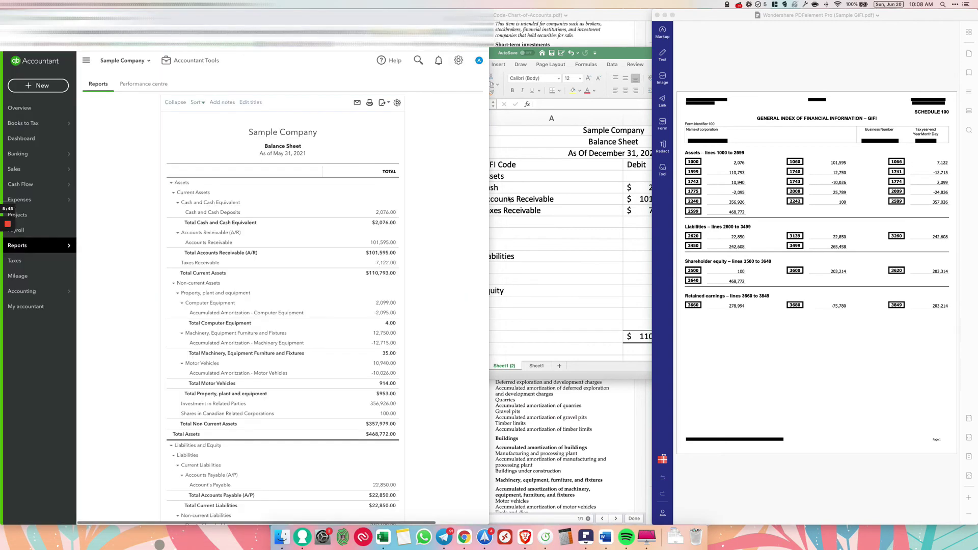
pyautogui.scroll(-2, 422, 189)
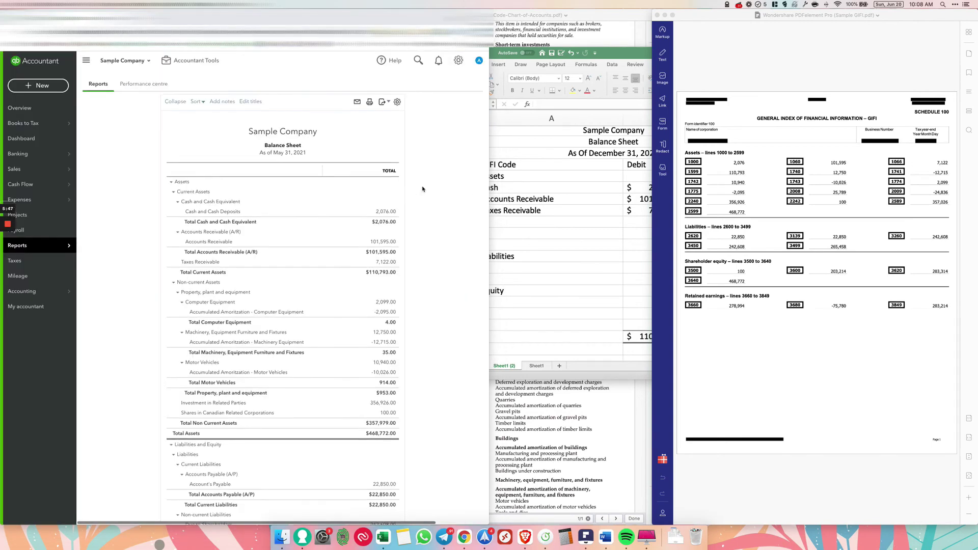
pyautogui.scroll(1, 422, 189)
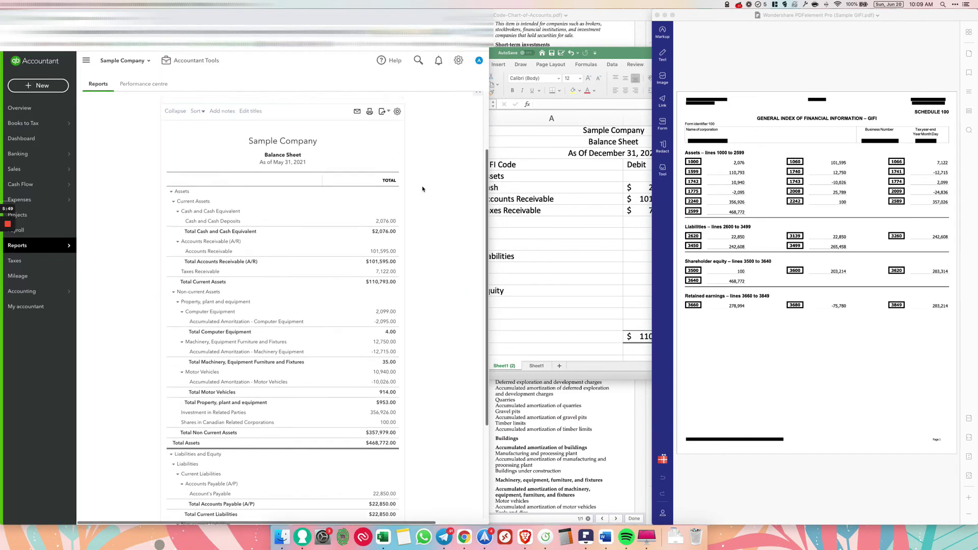
pyautogui.scroll(-1, 422, 189)
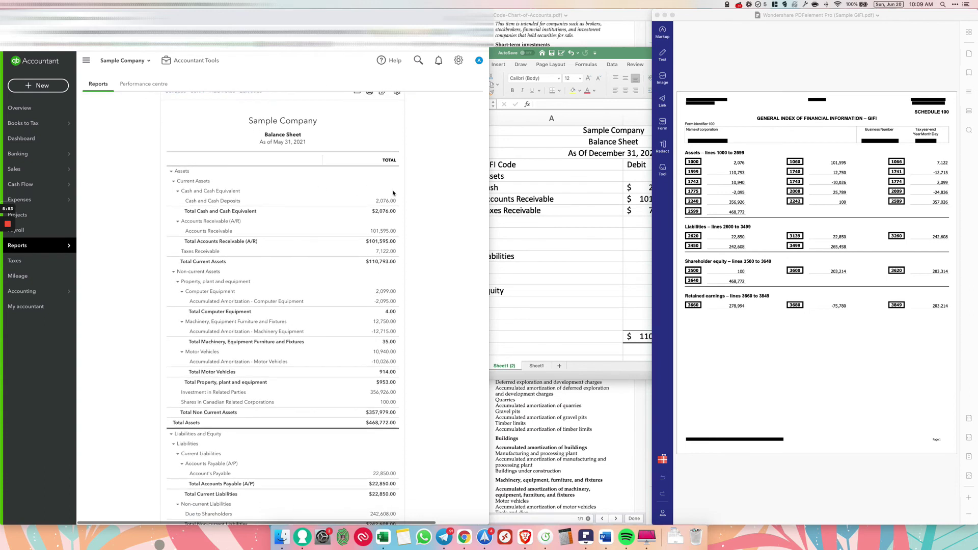
pyautogui.scroll(-2, 393, 193)
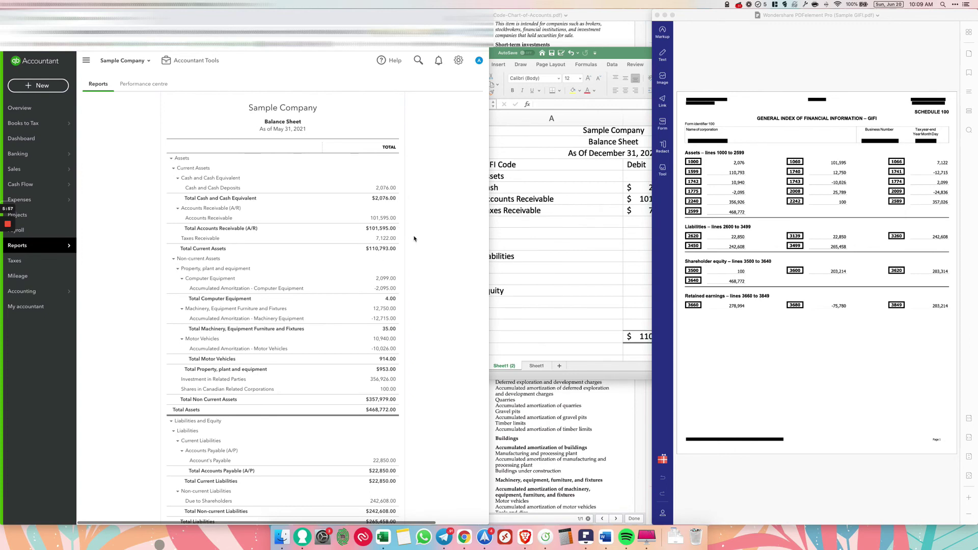
pyautogui.scroll(-6, 414, 237)
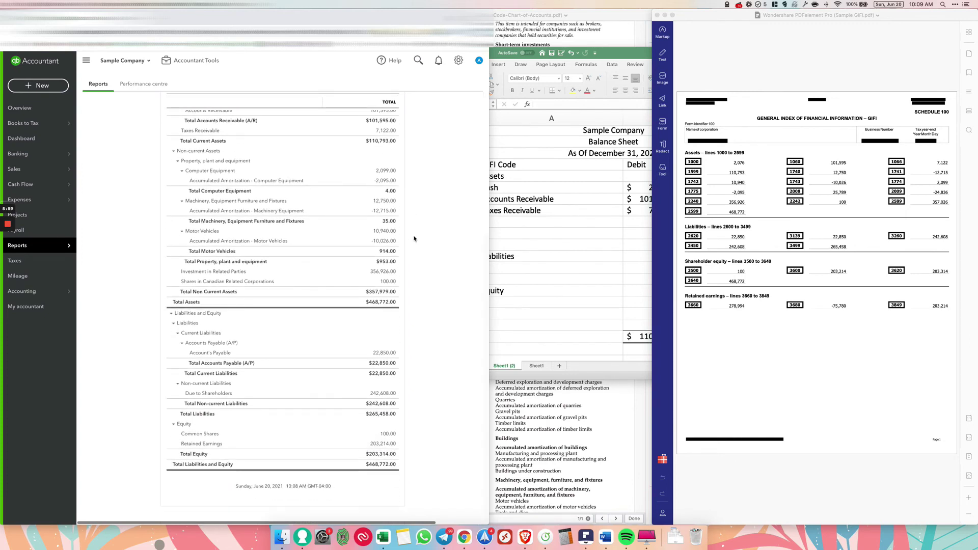
pyautogui.scroll(4, 413, 237)
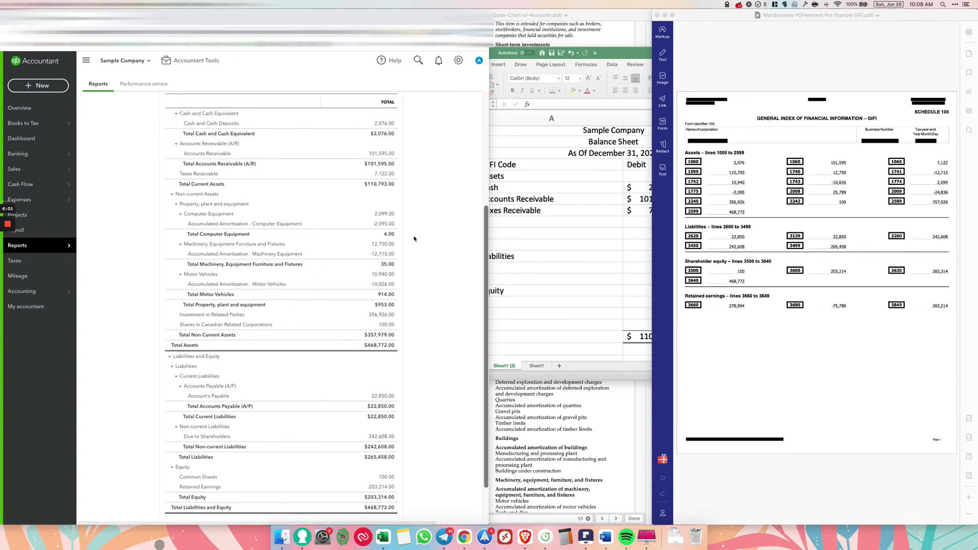